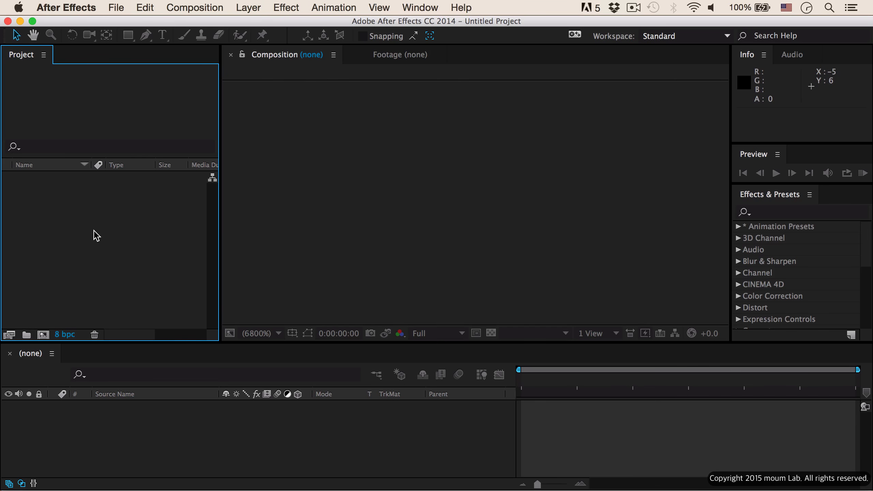
click(201, 10)
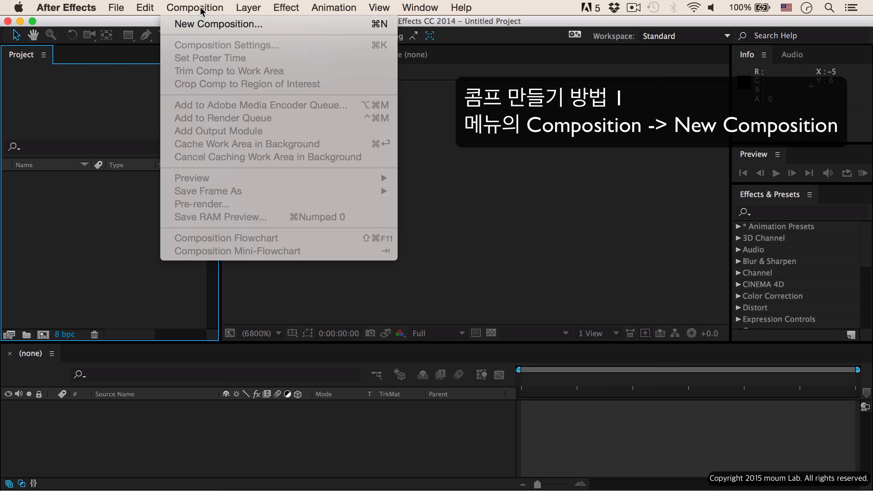
click(203, 25)
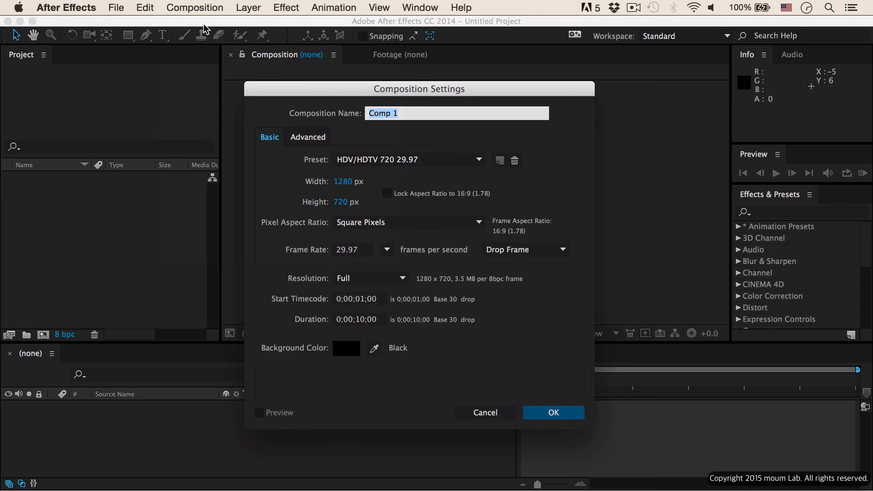
drag(406, 89, 429, 95)
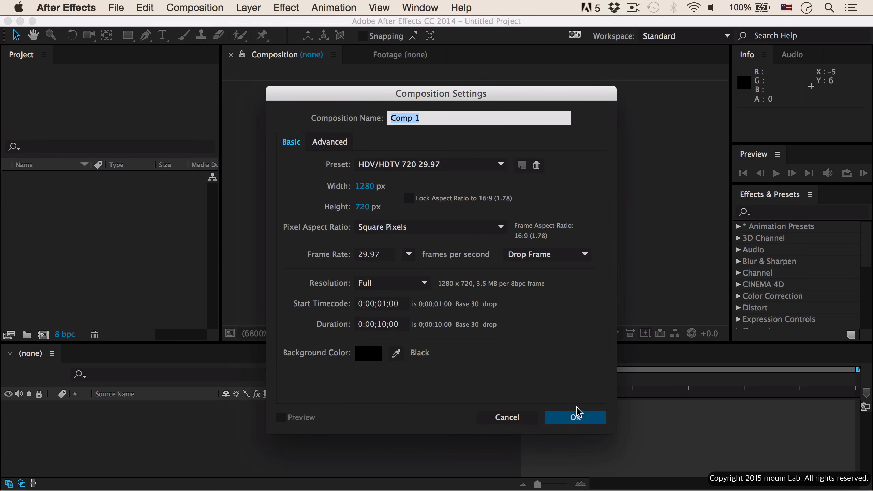
click(505, 417)
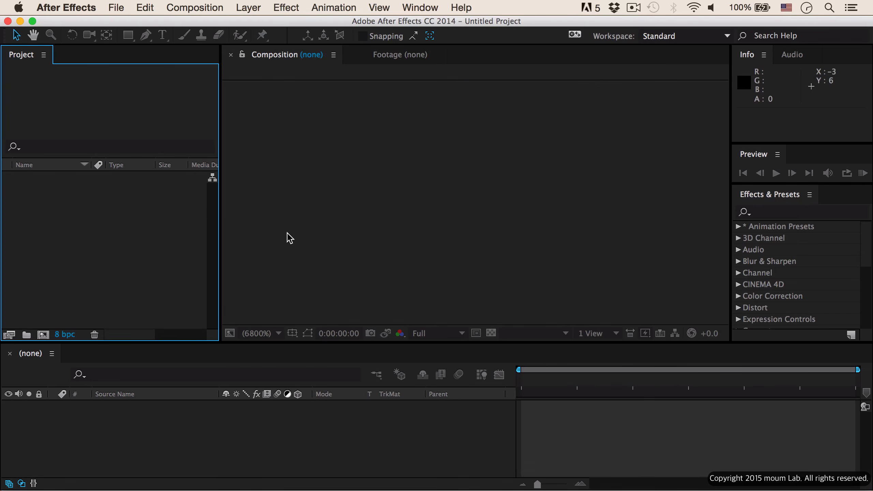
click(195, 7)
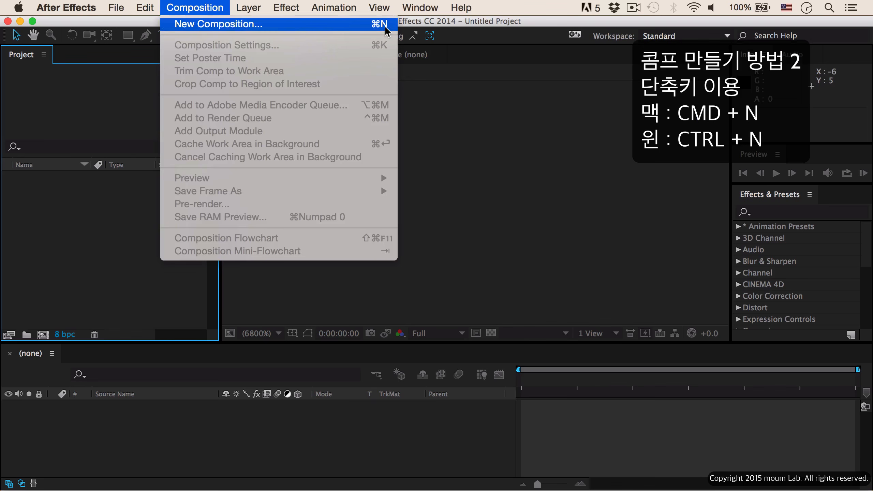
click(450, 143)
key(super+n)
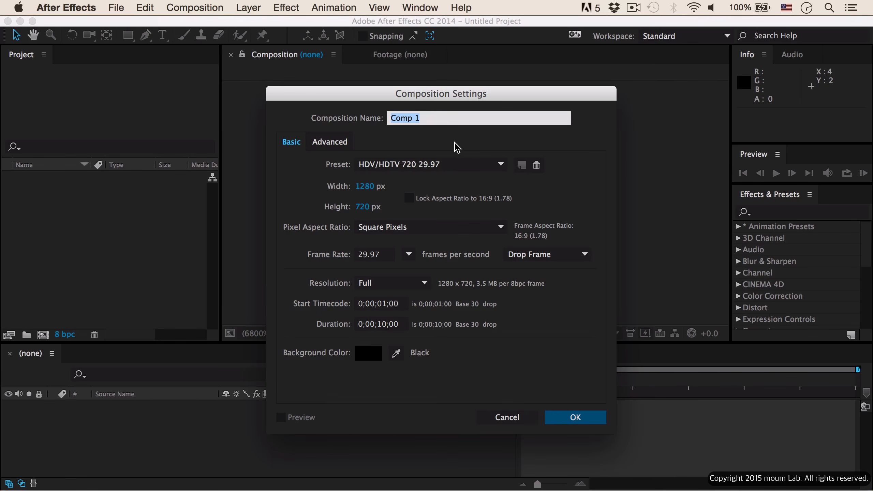
click(506, 417)
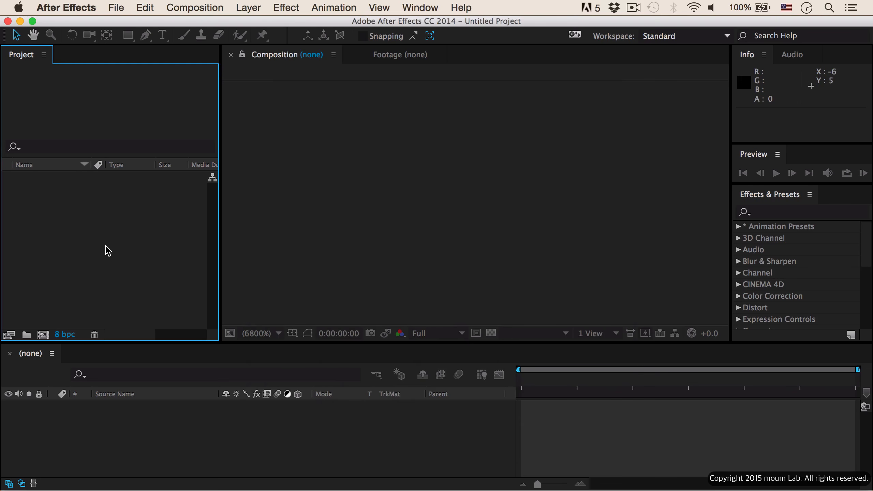
click(43, 334)
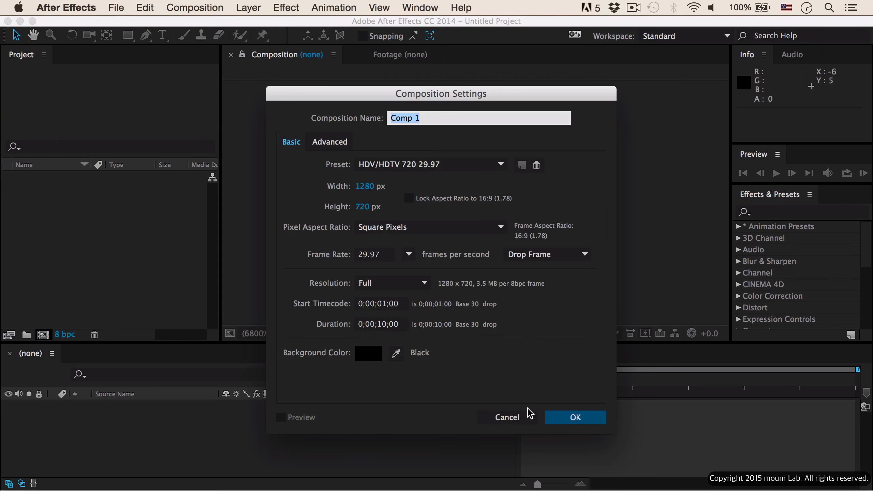
click(505, 417)
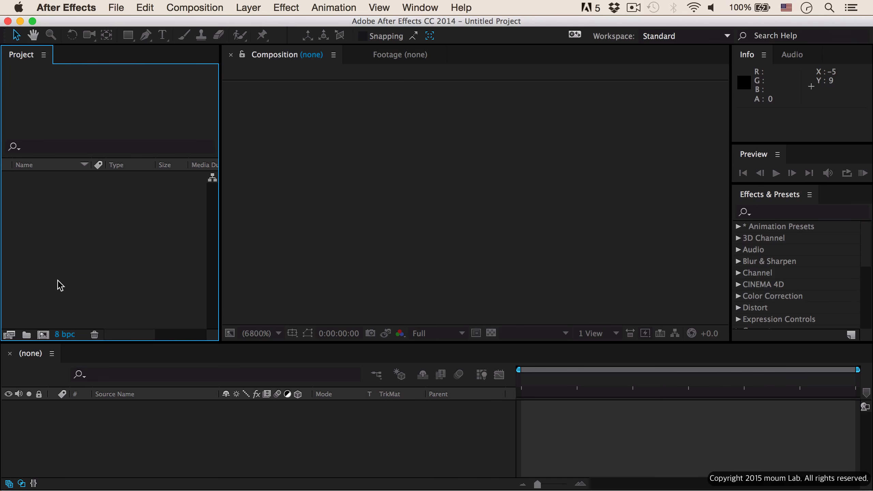
- Start a new composition and choose the HDV/HDTV 720 29.97 preset
click(42, 334)
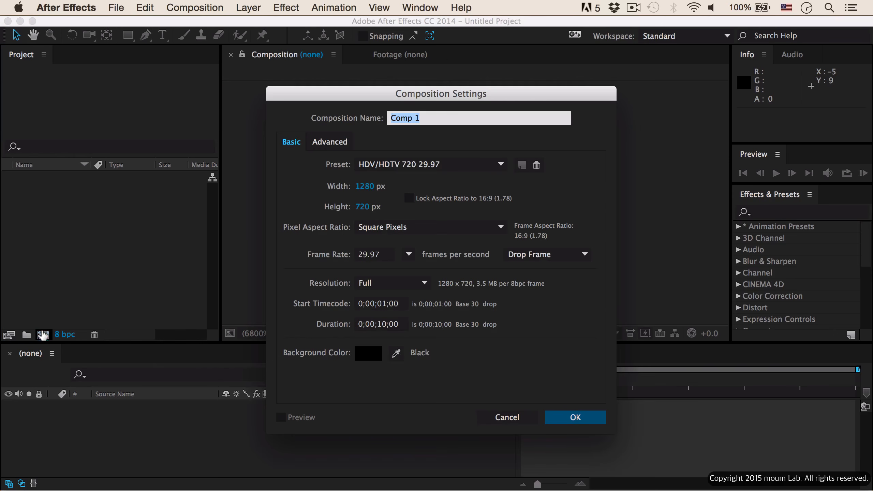
drag(480, 96, 476, 84)
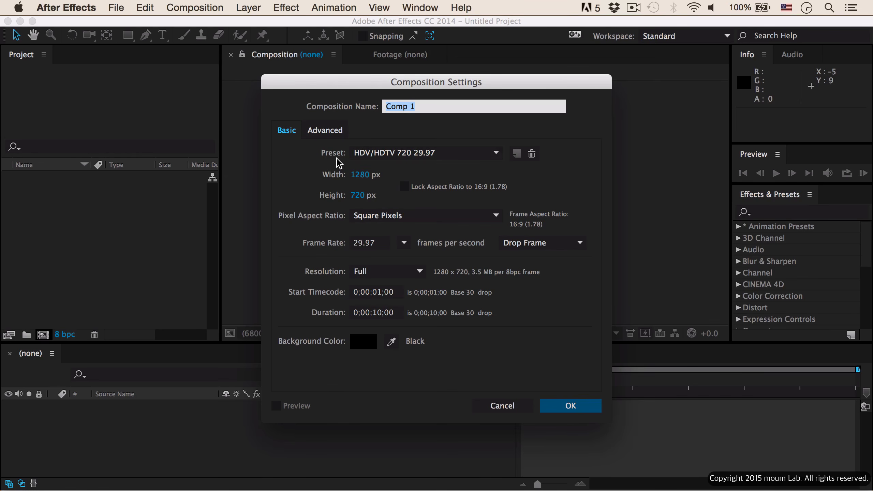
click(396, 158)
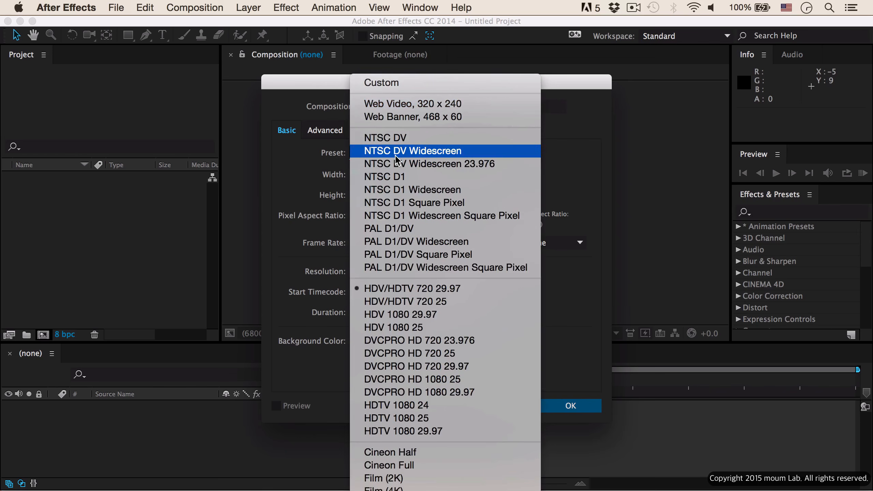
click(311, 167)
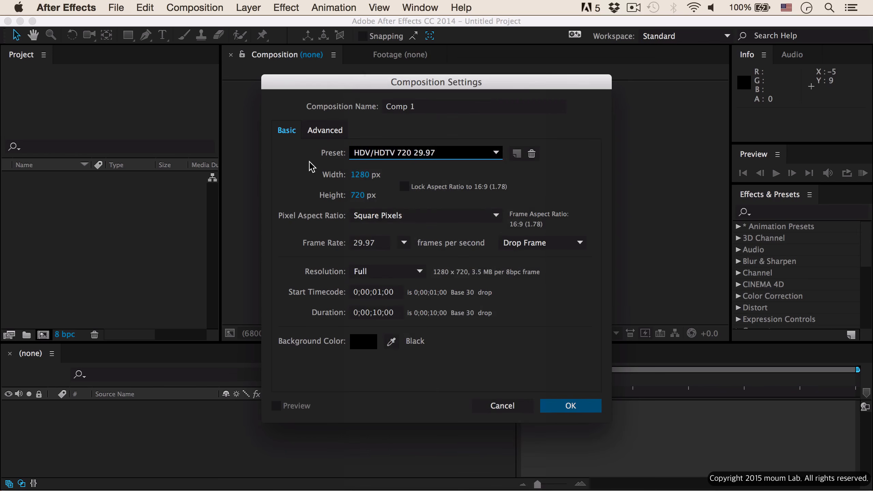
click(395, 156)
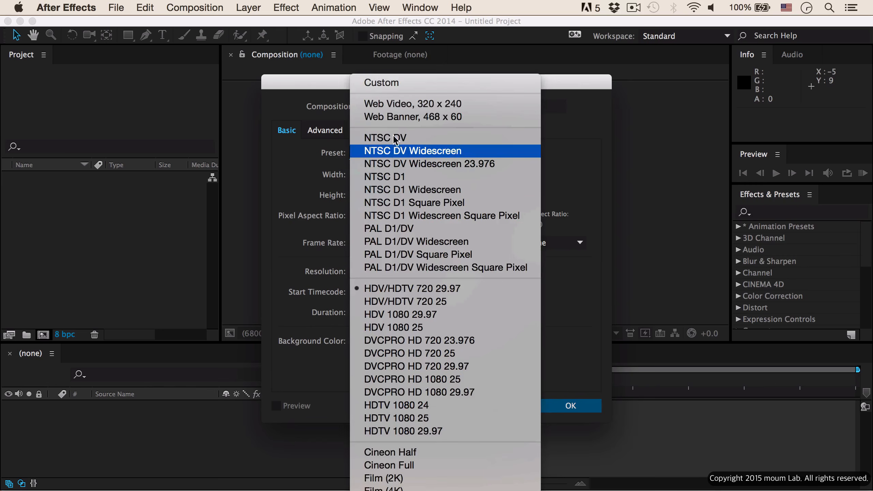
click(392, 86)
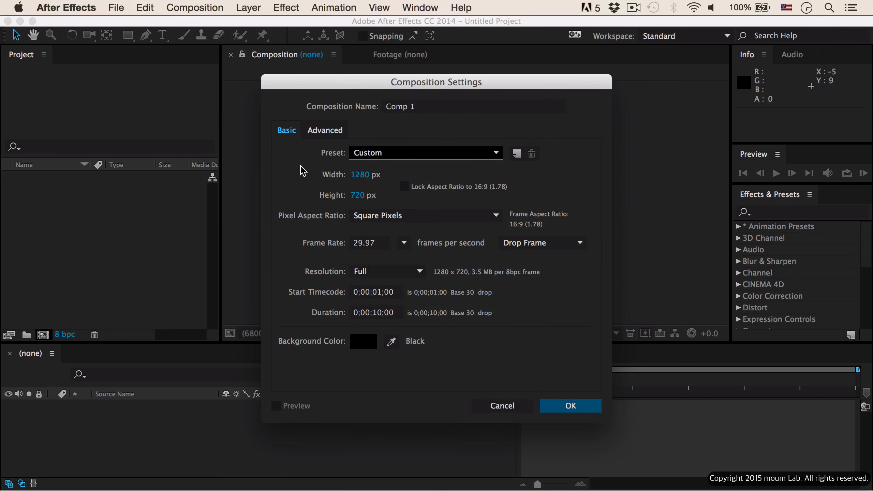
click(397, 159)
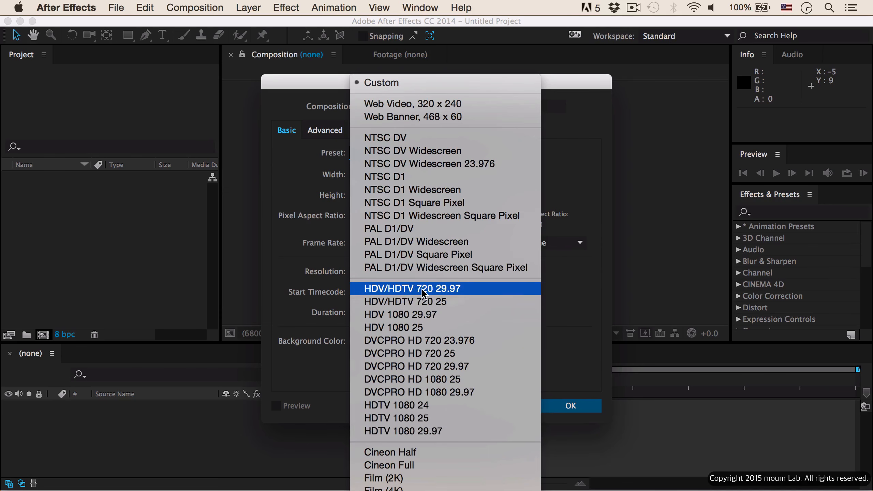
click(462, 291)
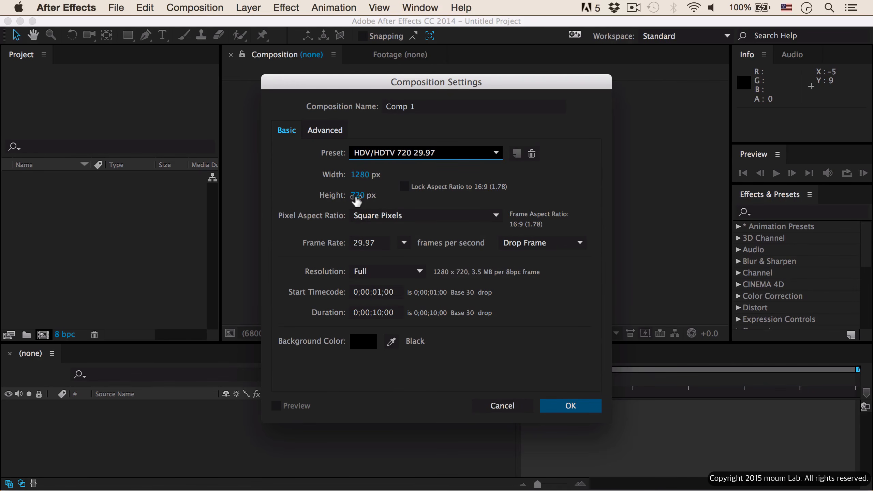
click(422, 223)
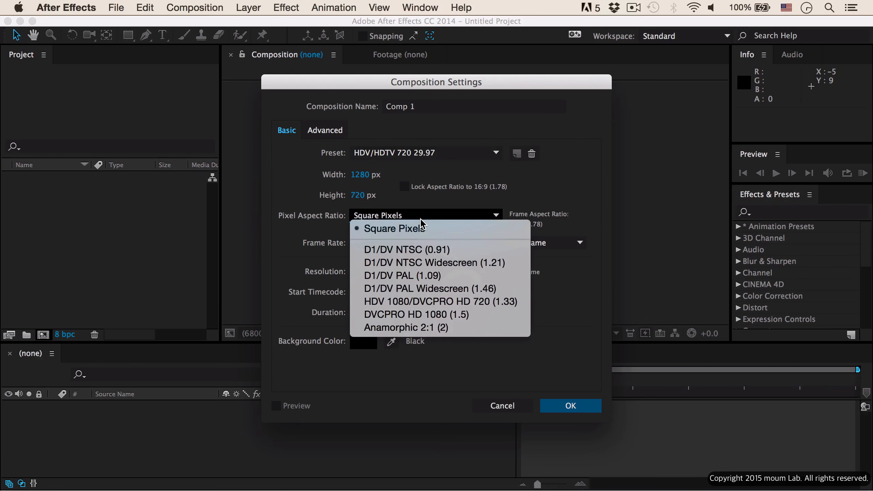
click(324, 230)
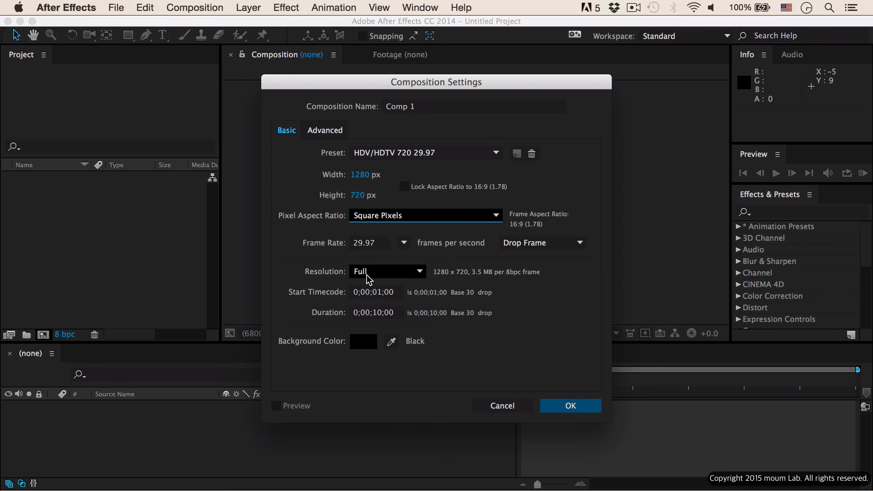
click(389, 273)
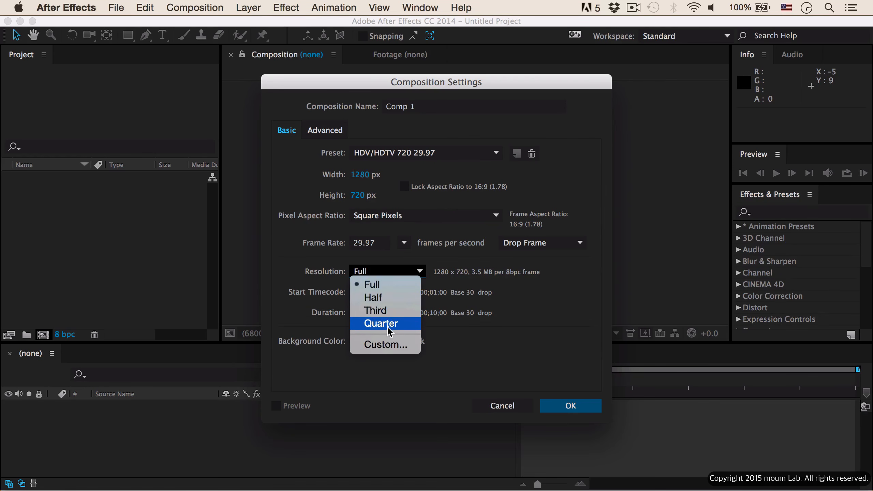
click(337, 277)
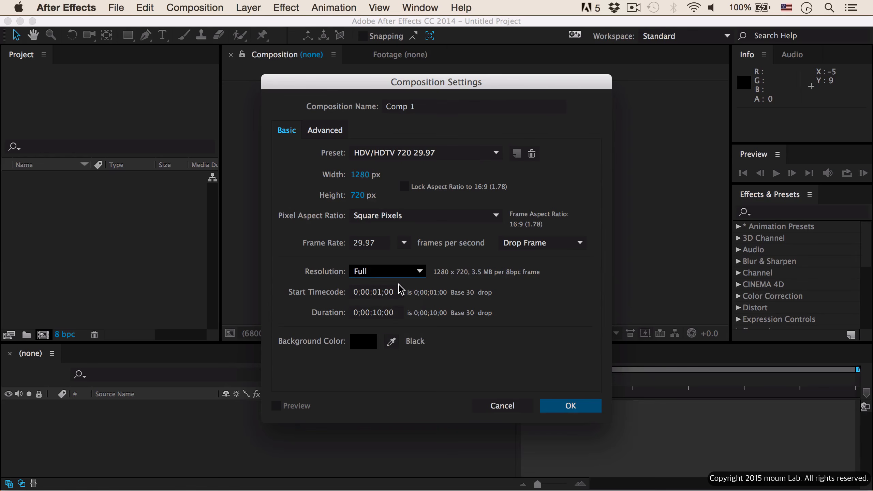
click(347, 295)
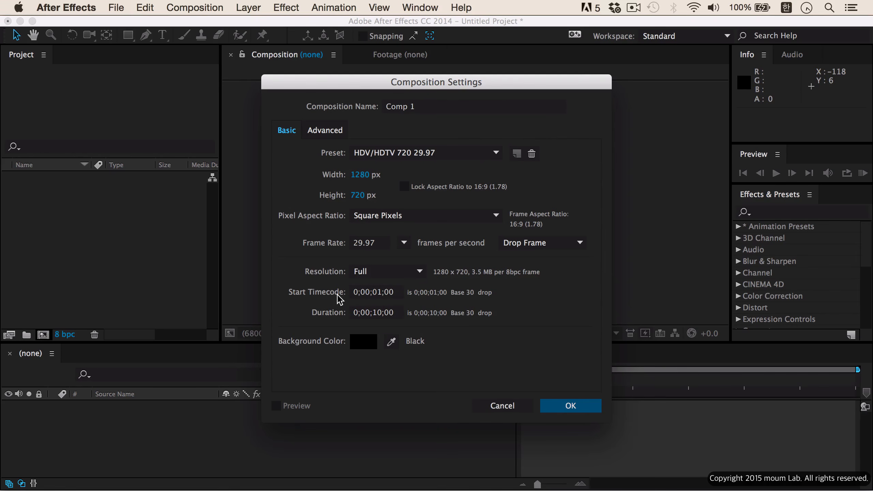
- Set the new composition's start timecode to 0;00;00;00
click(380, 293)
click(382, 292)
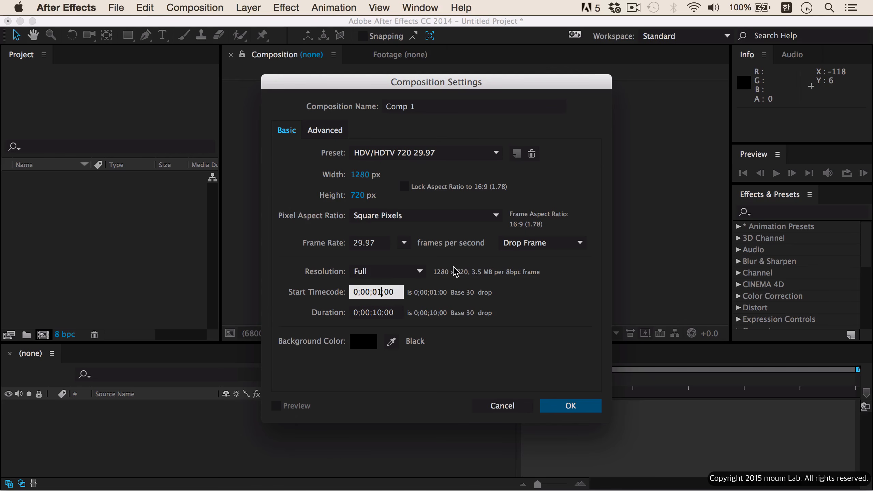
key(BackSpace)
text(0)
click(505, 293)
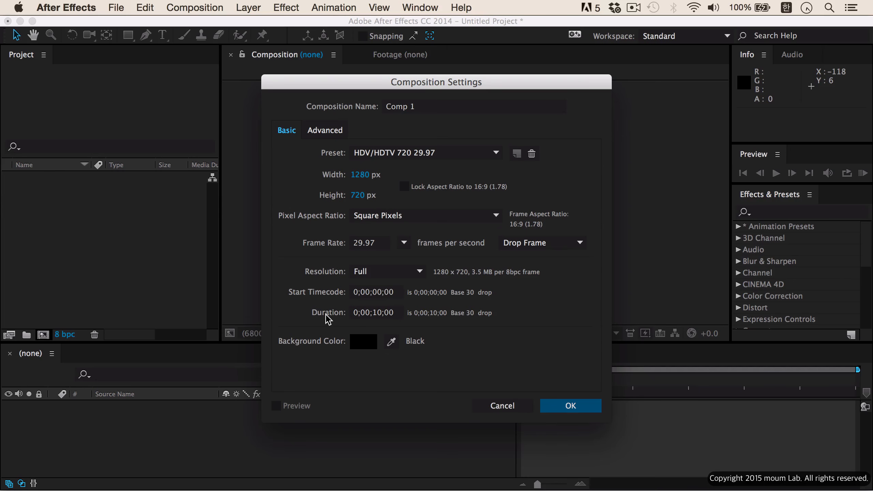
- Set the new composition's duration to 0;00;15;00
click(381, 316)
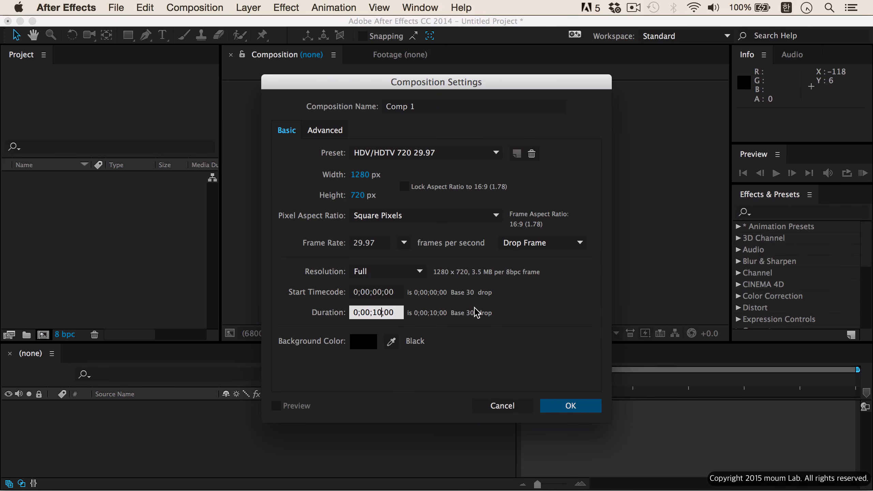
key(BackSpace)
text(5)
click(506, 311)
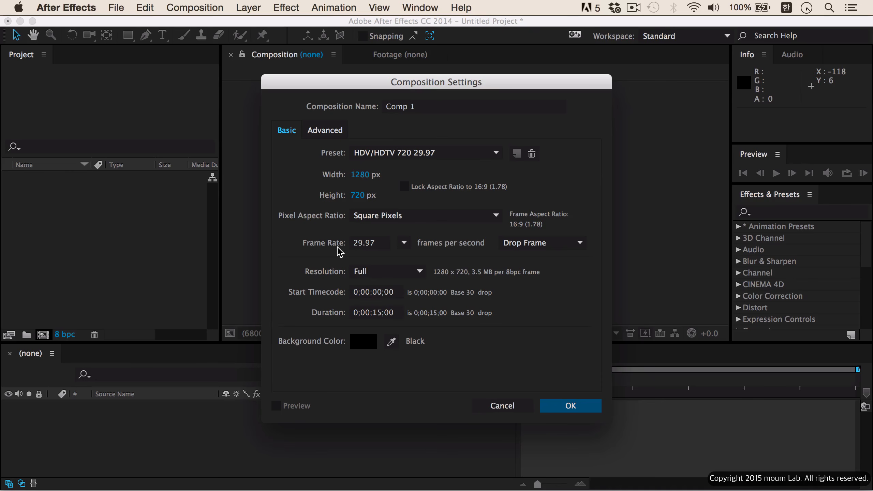
- Add 30 frames to the duration by entering it as 0;00;15;30
click(390, 312)
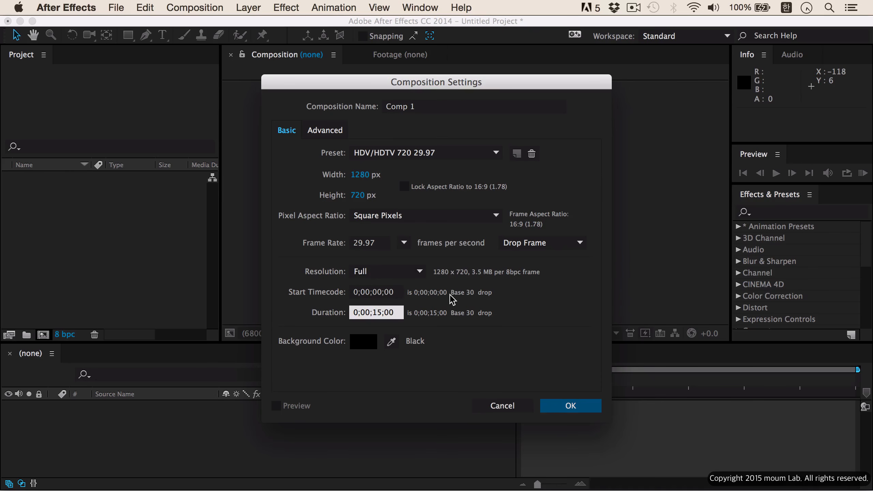
key(BackSpace)
text(3)
key(Tab)
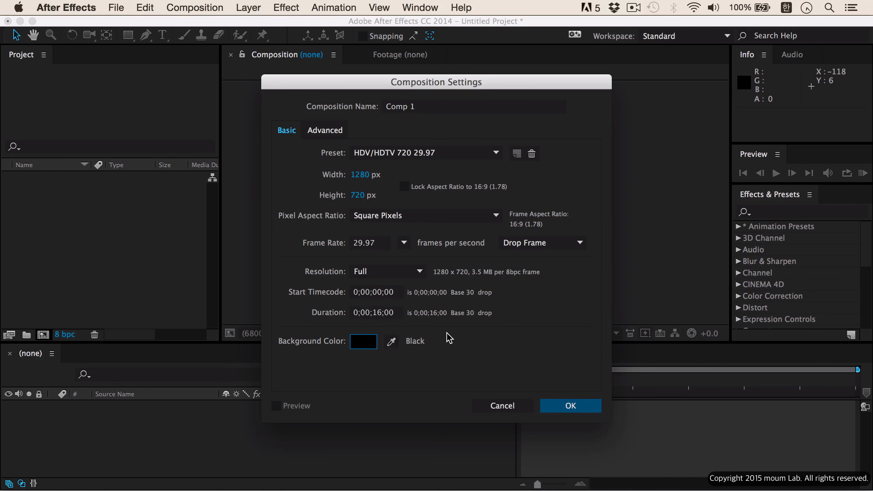
- Enter the composition's duration as 0;00;16;60, using 60 frames for the extra two seconds
click(393, 313)
key(BackSpace)
text(6)
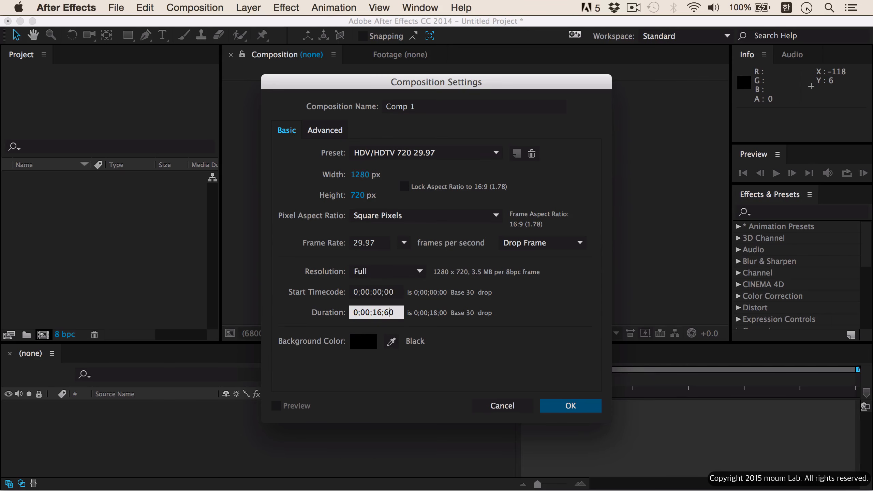
key(Tab)
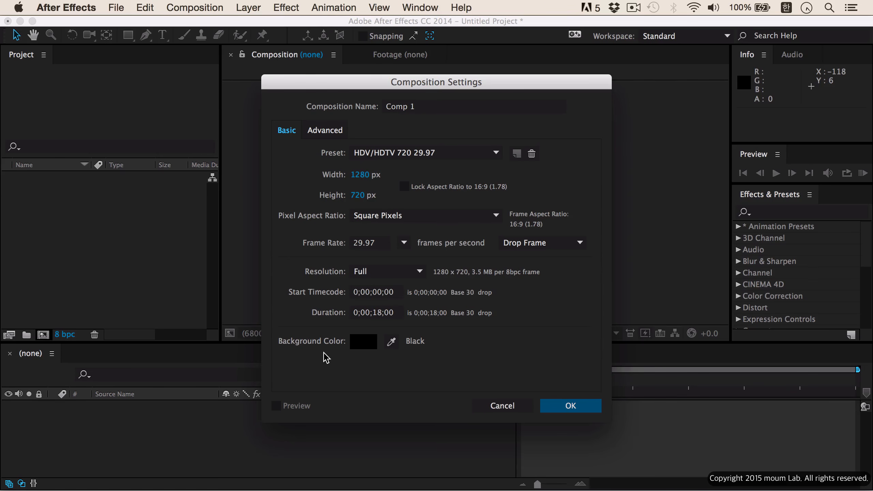
- Keep black (000000) as the background color and create the composition with these settings
click(362, 341)
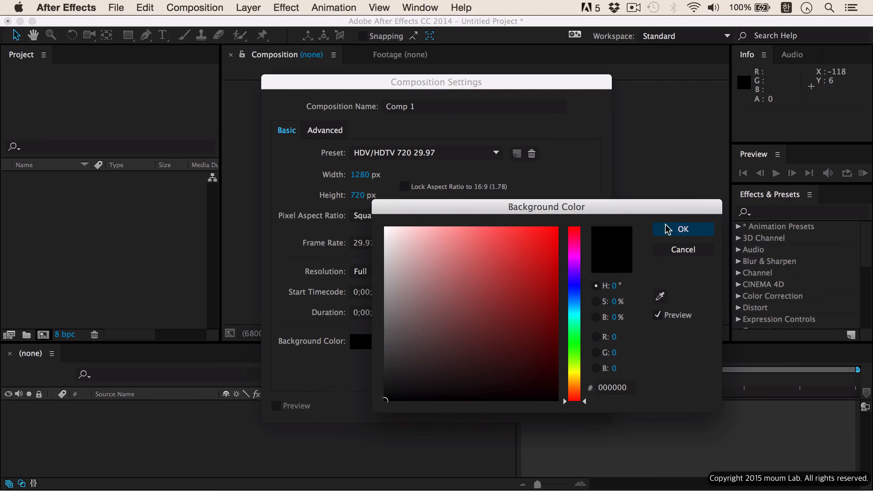
click(683, 229)
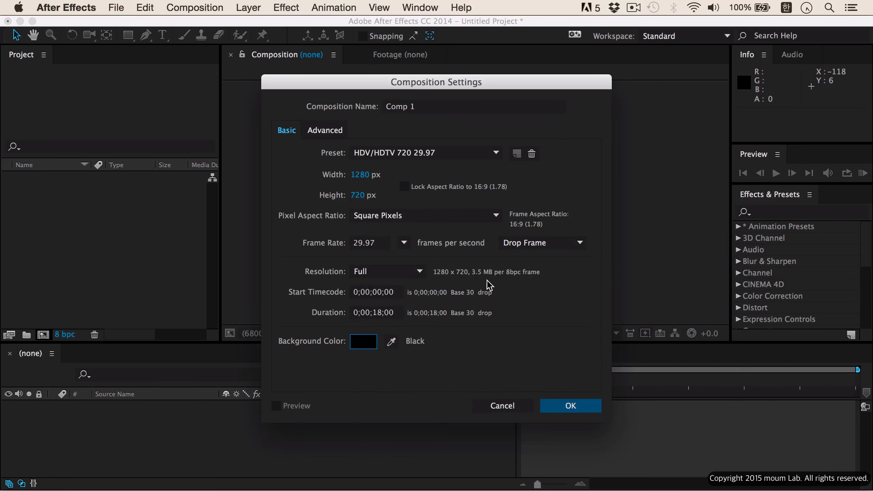
click(569, 407)
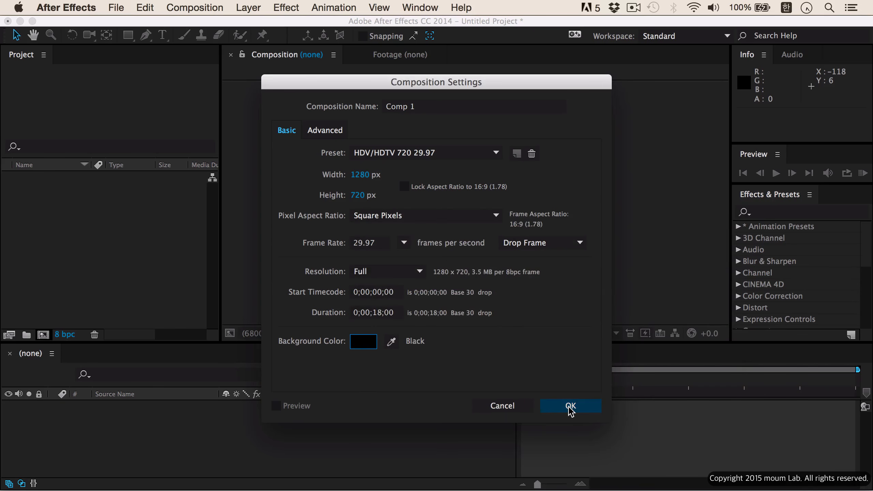
click(569, 407)
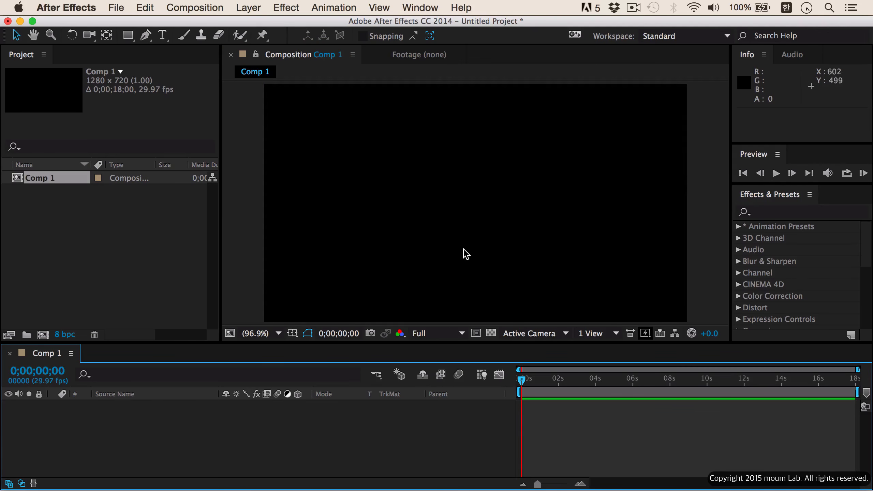
- Turn on the transparency grid in the composition viewer
click(491, 333)
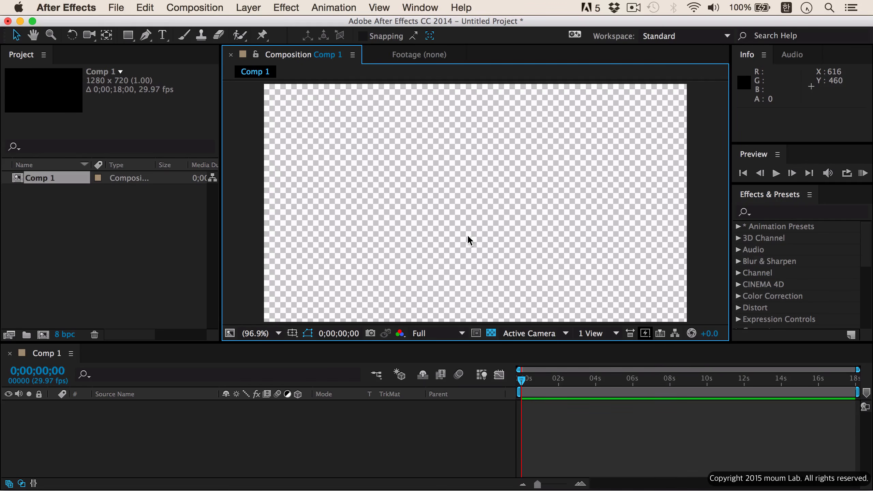
click(38, 362)
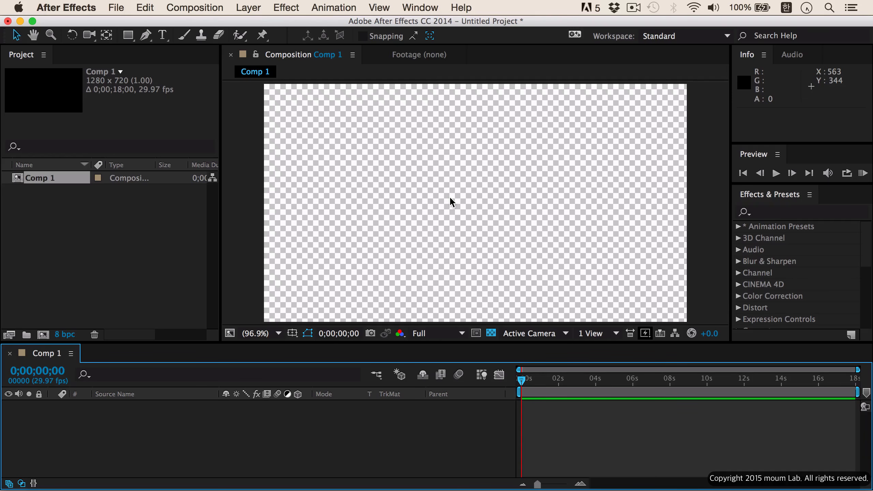
click(204, 8)
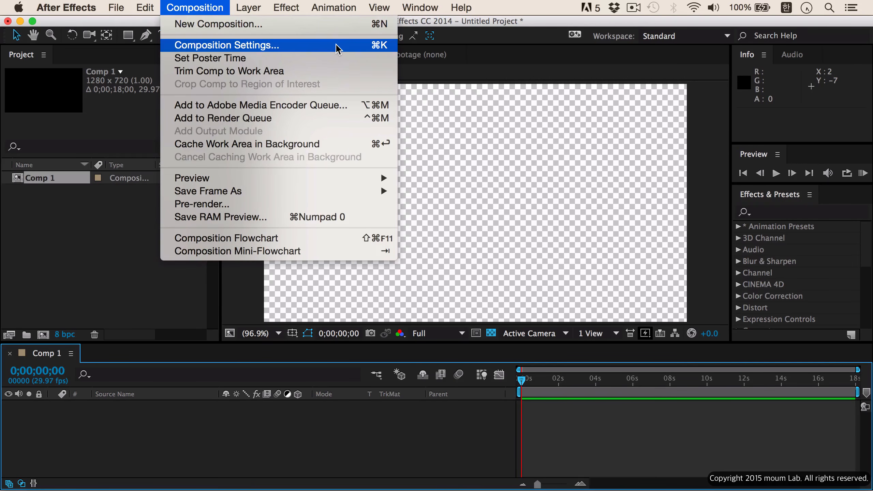
click(466, 195)
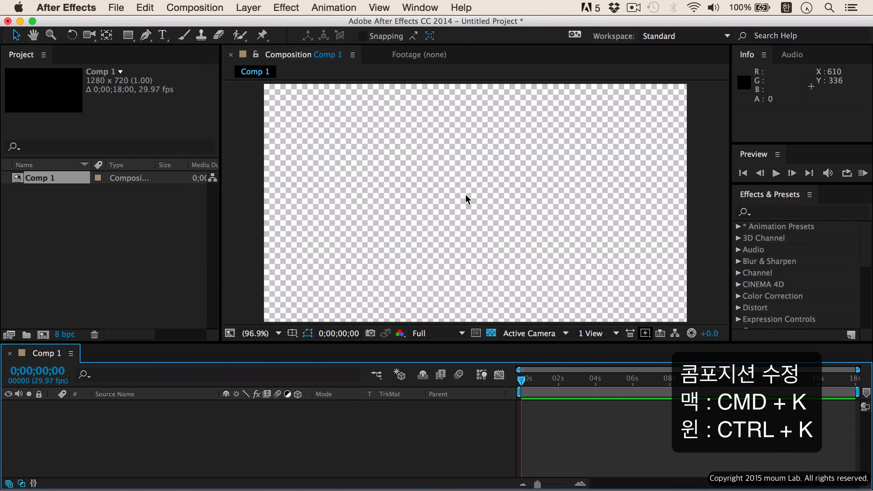
- Change the background color of Comp 1 to white (FFFFFF) in its composition settings
key(super+k)
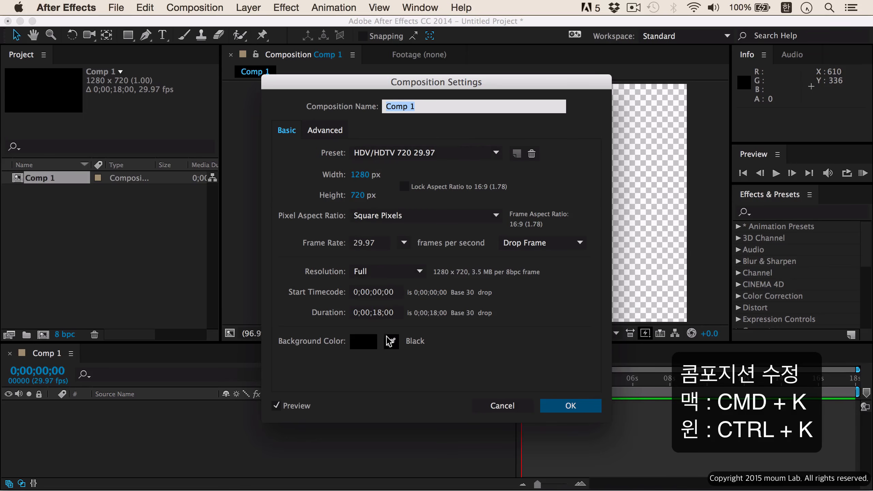
click(364, 342)
drag(407, 246, 354, 204)
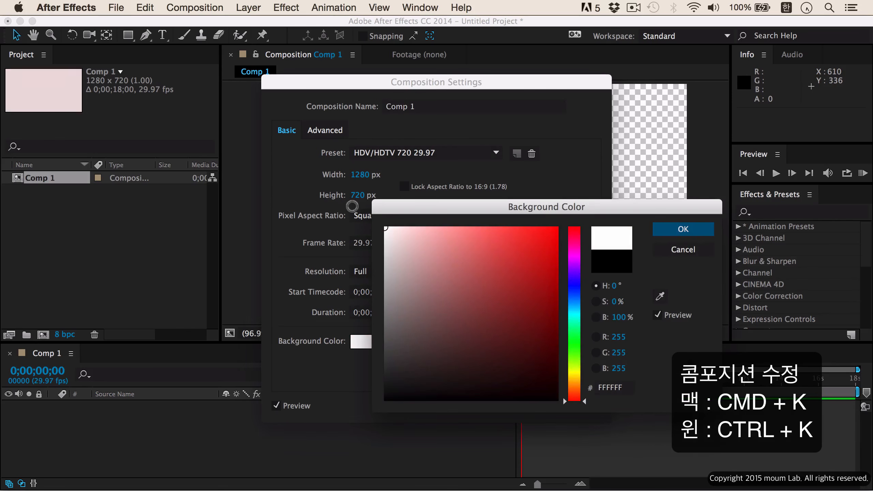
click(683, 230)
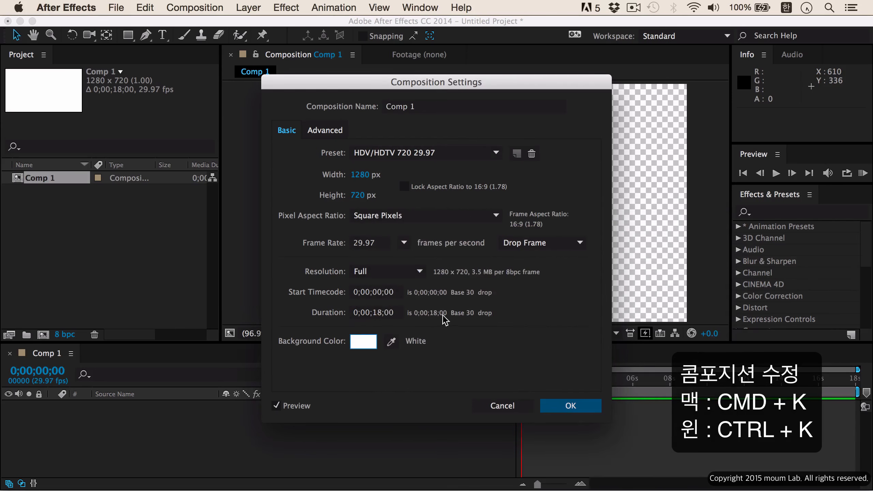
- Set Comp 1's duration to 0;00;20;00 and apply the composition settings
click(380, 313)
key(BackSpace)
key(BackSpace)
text(20)
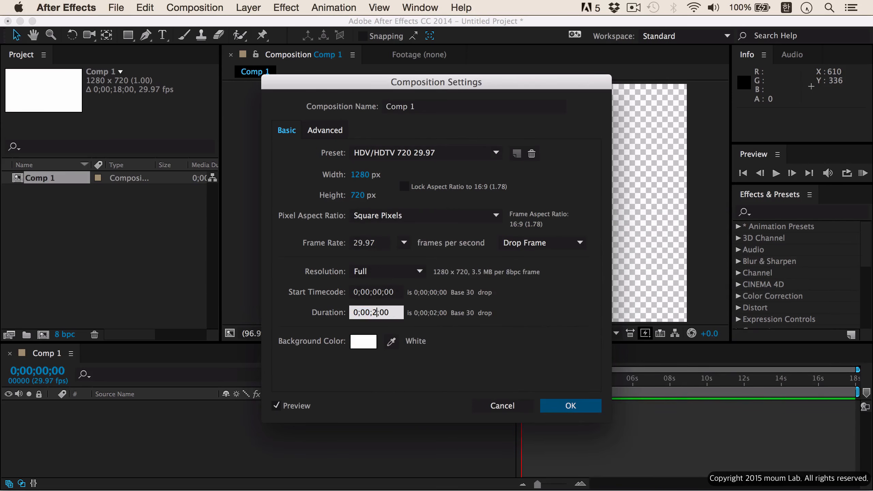
click(568, 407)
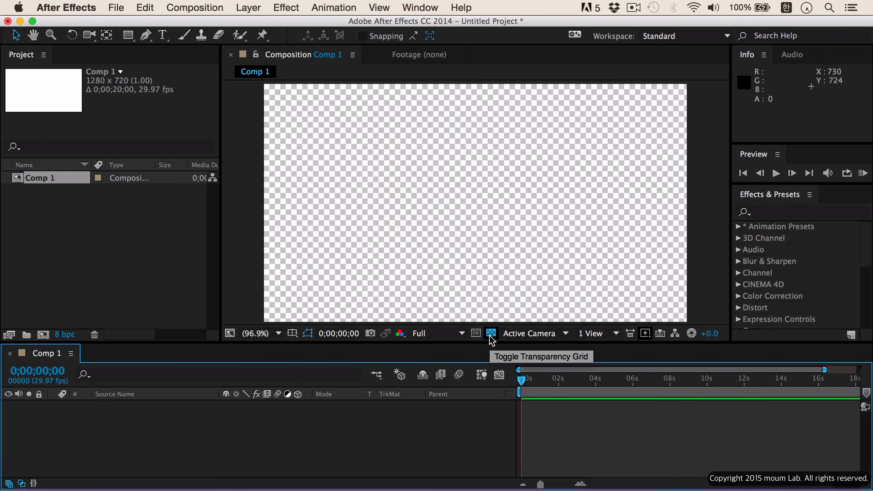
- Turn off the transparency grid in the composition viewer and reopen Comp 1's composition settings
click(491, 333)
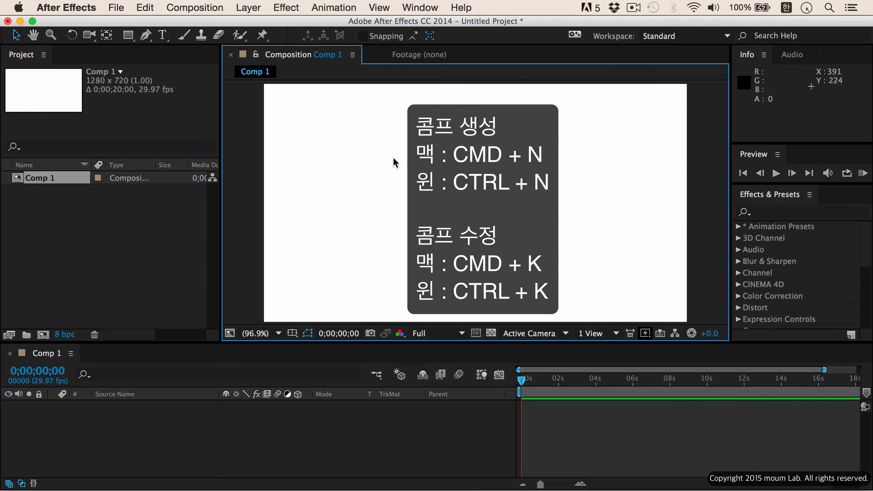
key(super+k)
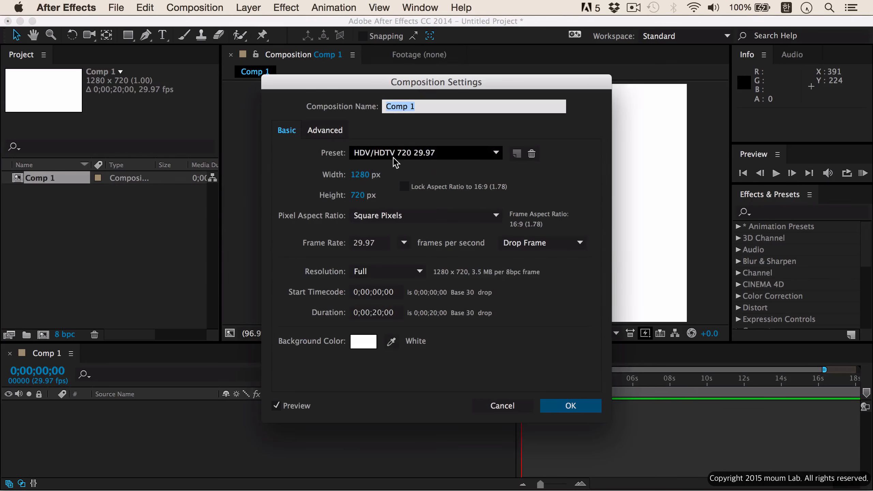